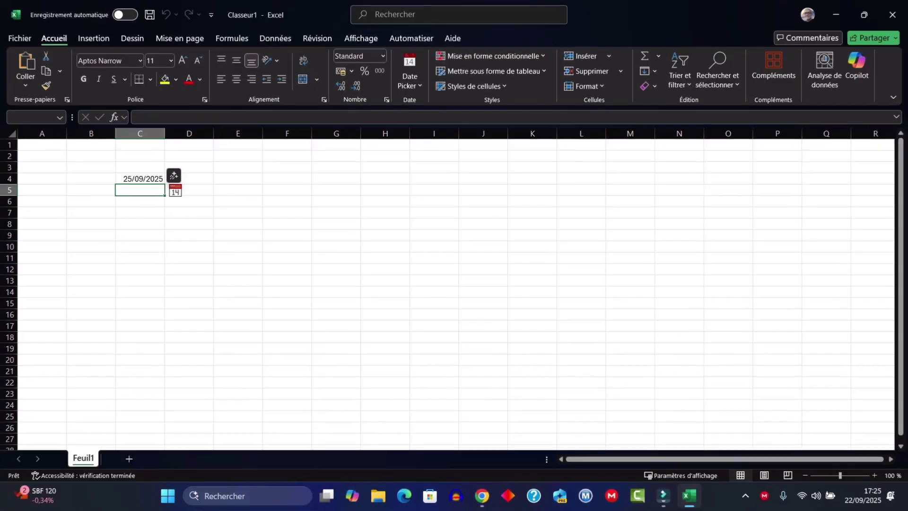
Step: Insert today's date, 22/09/2025, into F4 from the ribbon Date Picker options
left_click(286, 178)
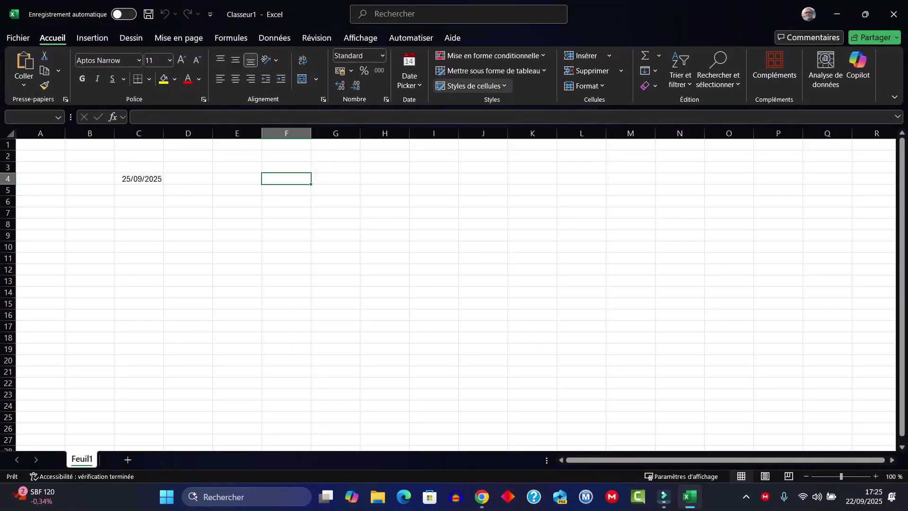
left_click(409, 80)
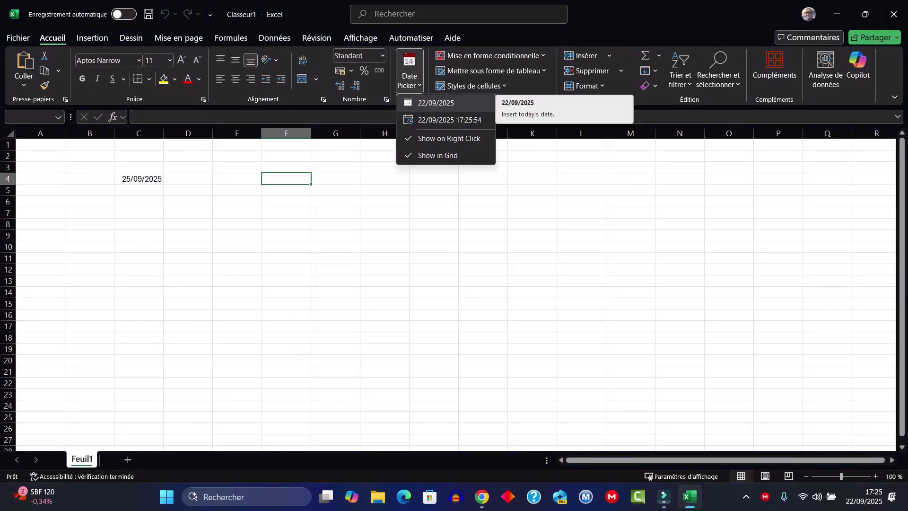
left_click(435, 103)
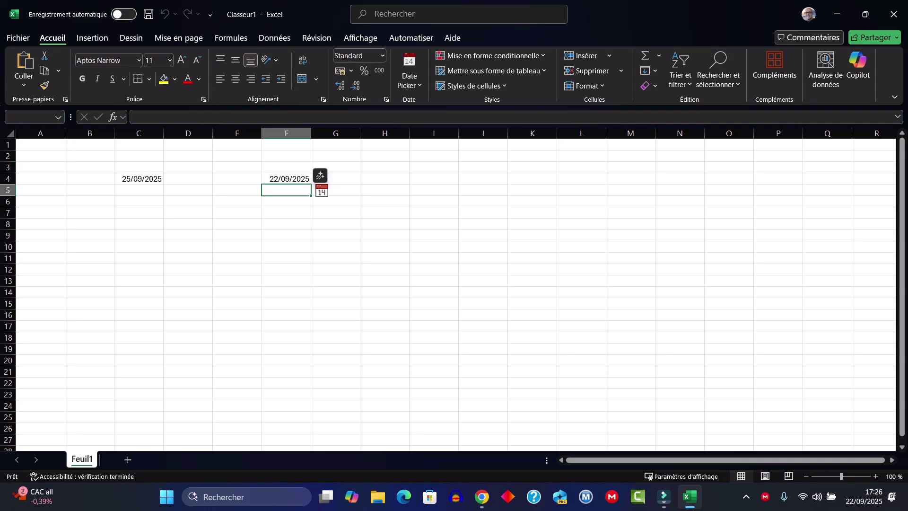
left_click(321, 191)
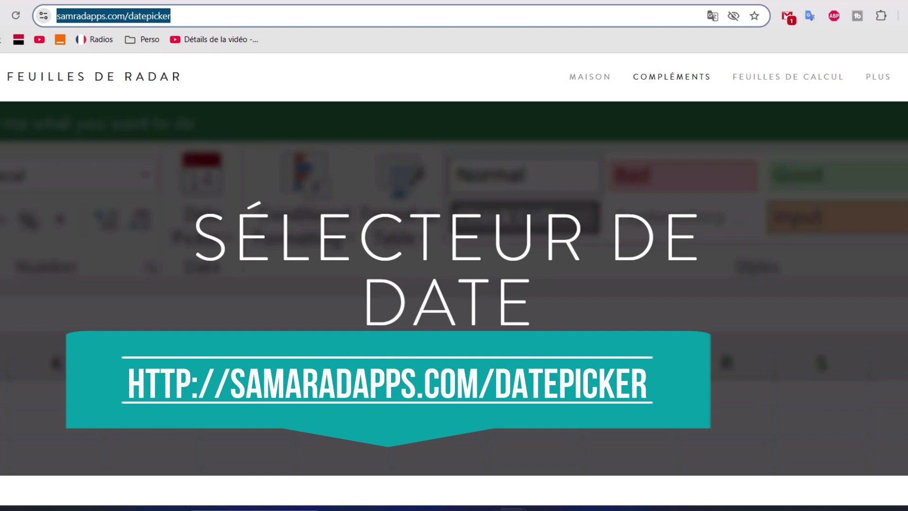
Step: Scroll down the datepicker page to 'Téléchargez maintenant' and start the download
left_click(201, 15)
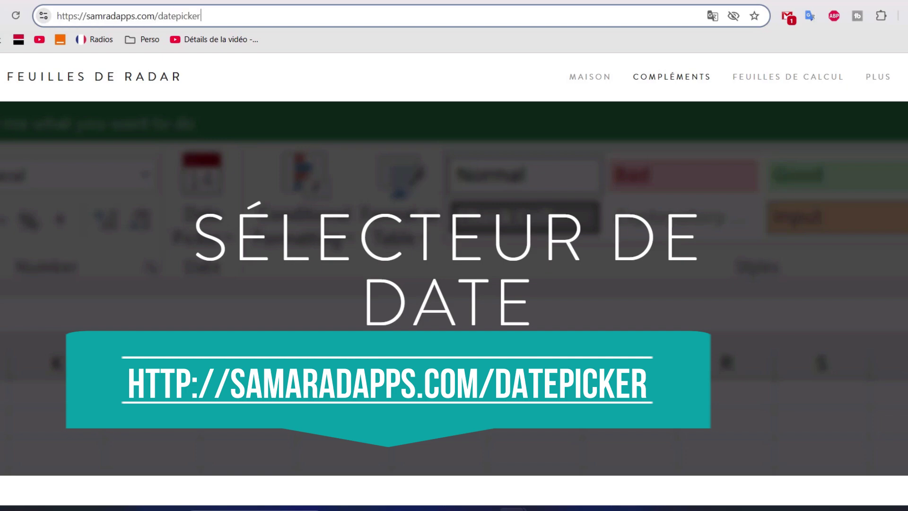
scroll(454, 283, "down", 7)
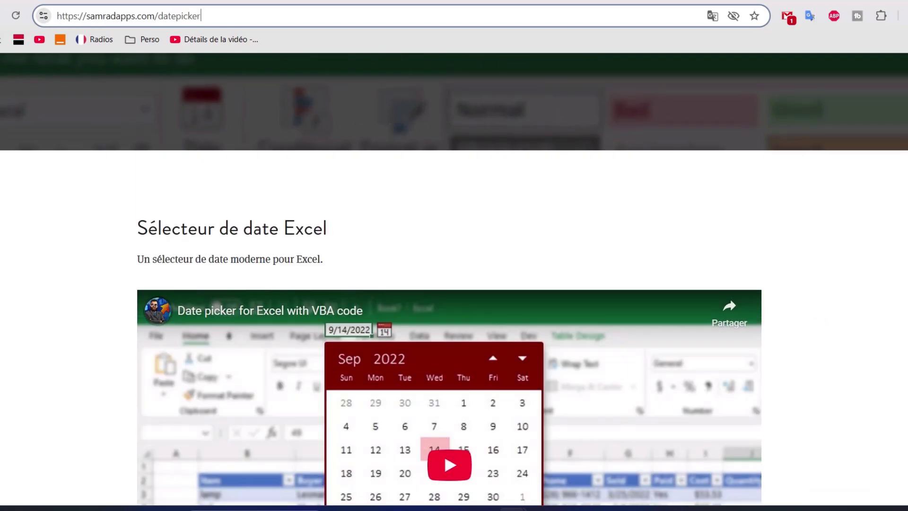
scroll(454, 284, "down", 5)
scroll(454, 284, "down", 7)
scroll(454, 284, "down", 7)
scroll(454, 284, "down", 5)
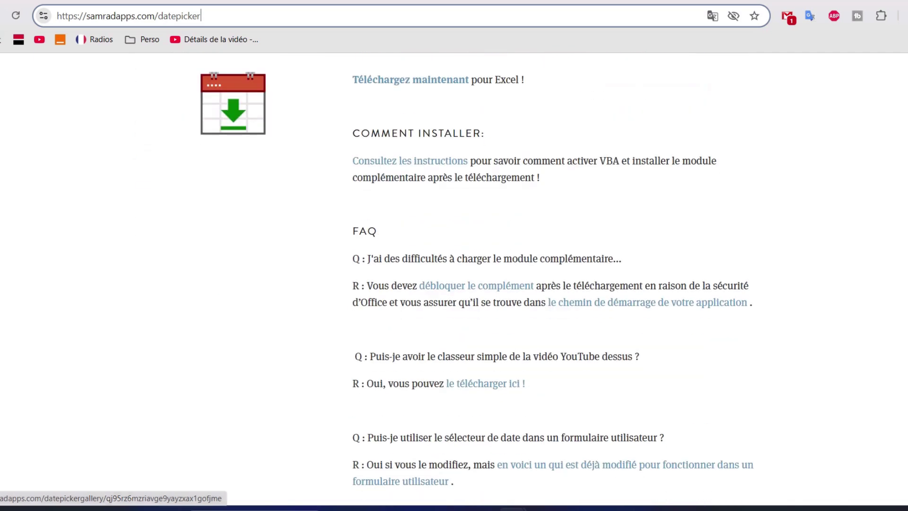
scroll(454, 283, "up", 2)
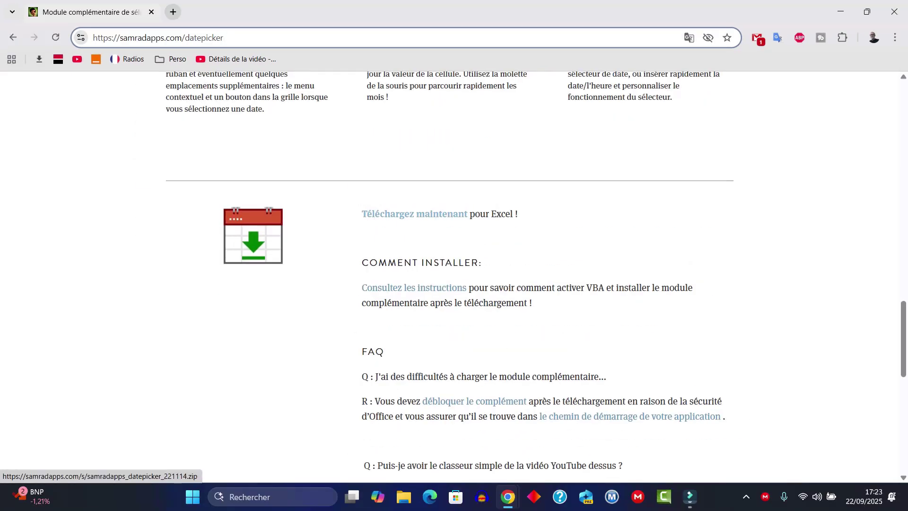
key("Return")
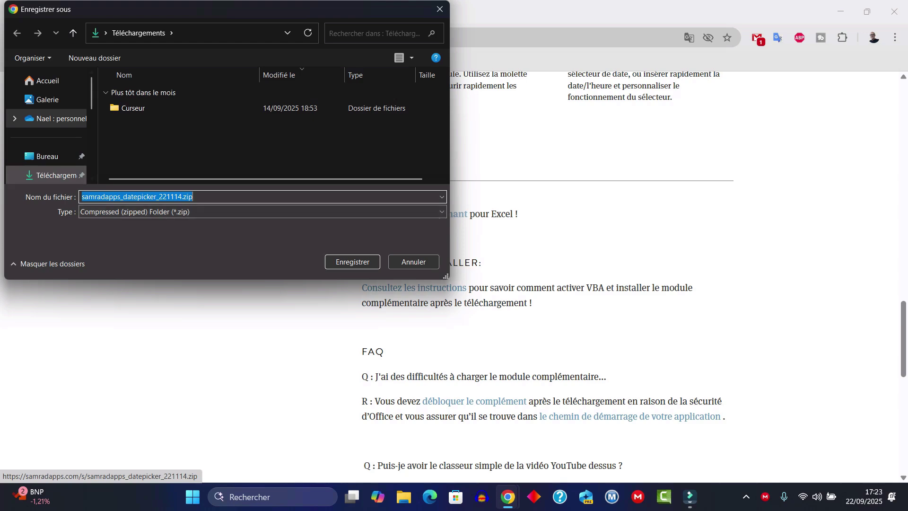
Step: Save samradapps_datepicker_221114.zip into the Téléchargements folder
left_click(56, 175)
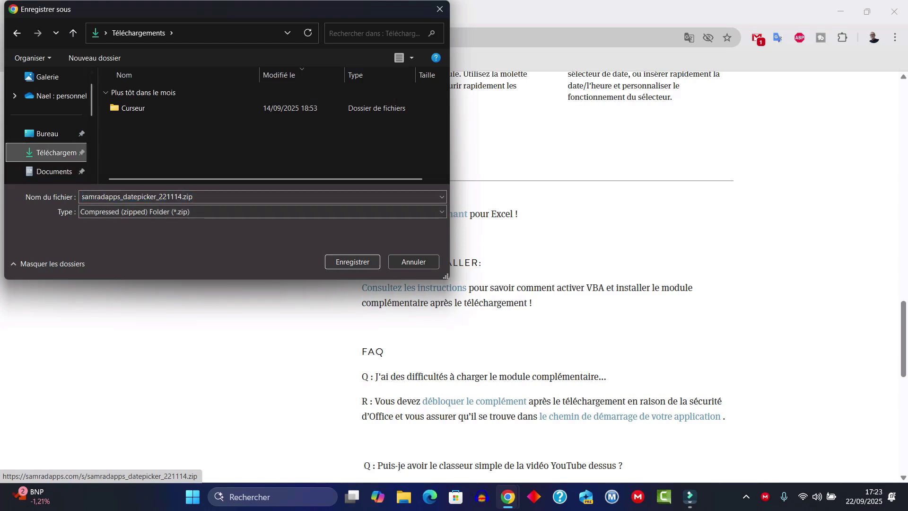
left_click(352, 262)
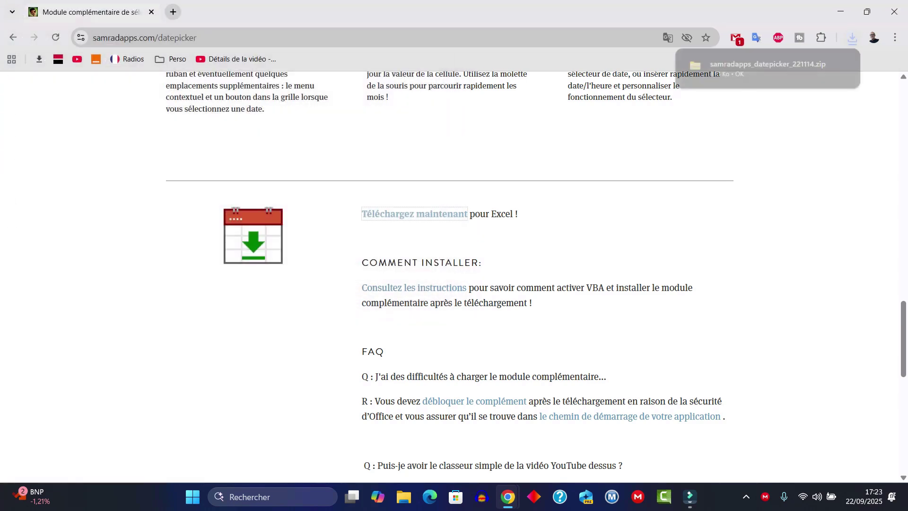
left_click(403, 497)
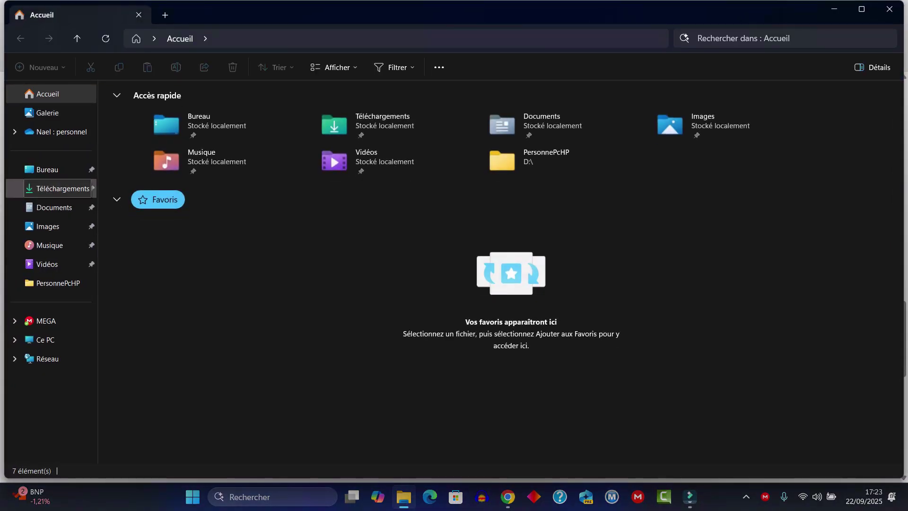
Step: Unzip samradapps_datepicker_221114.zip with Extraire tout, using Téléchargements itself as destination
left_click(93, 188)
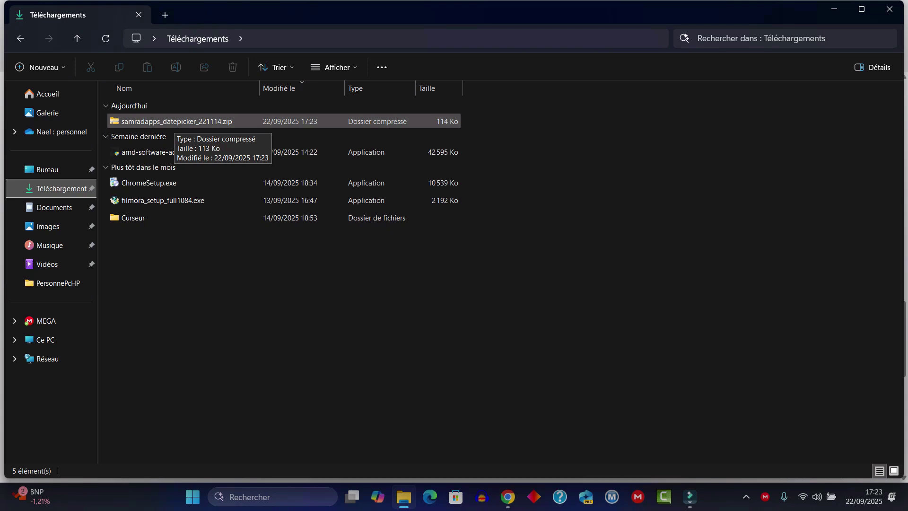
right_click(173, 122)
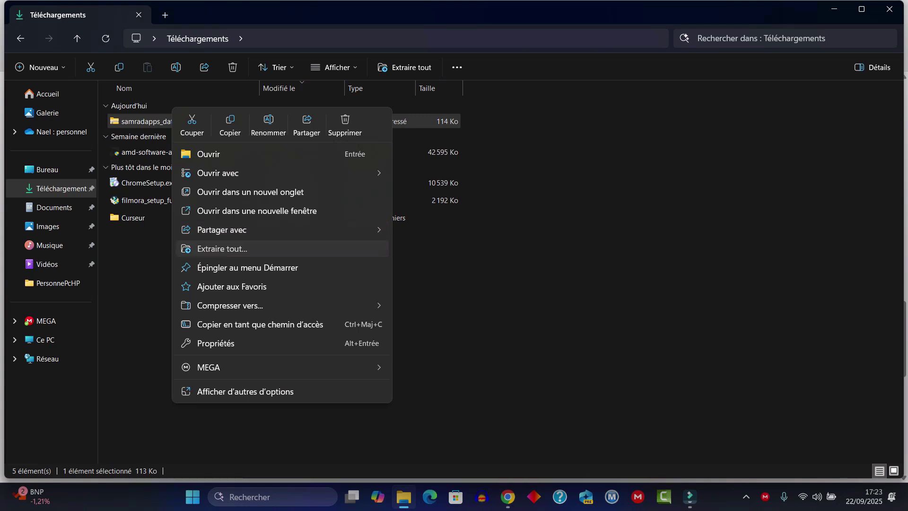
left_click(222, 248)
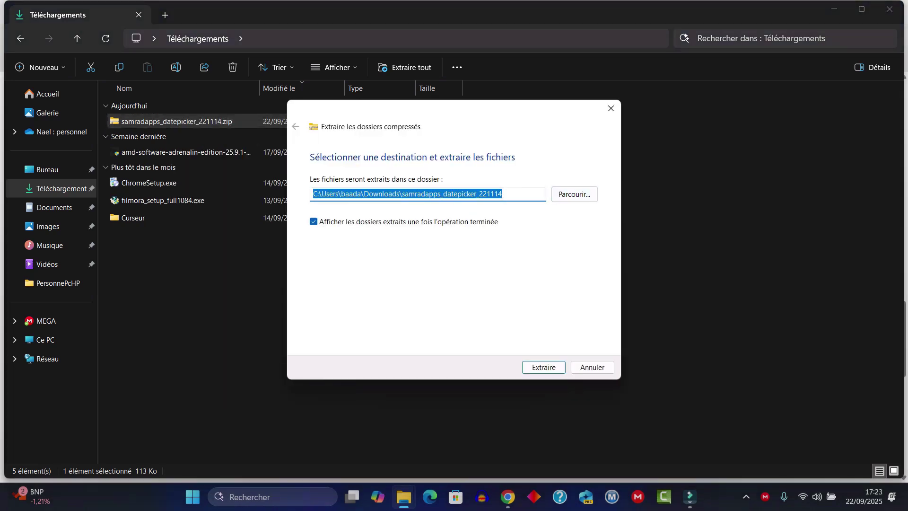
left_click(574, 194)
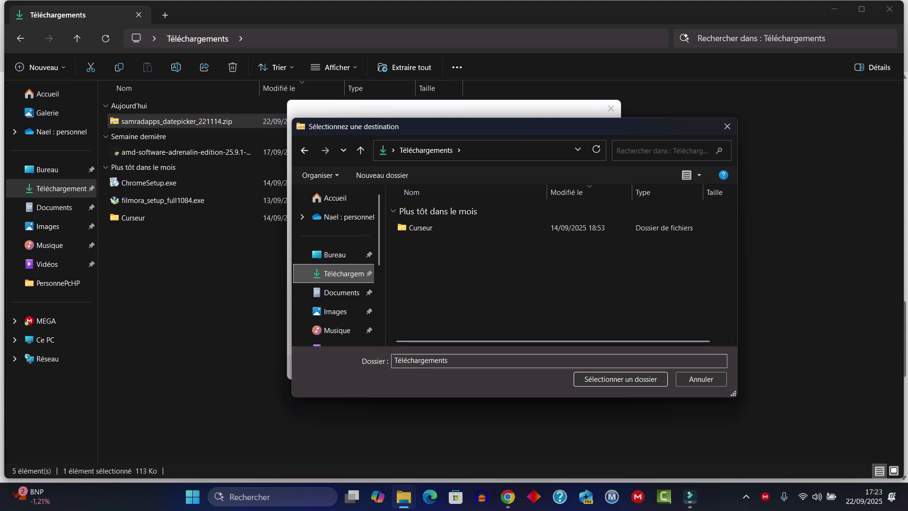
left_click(621, 378)
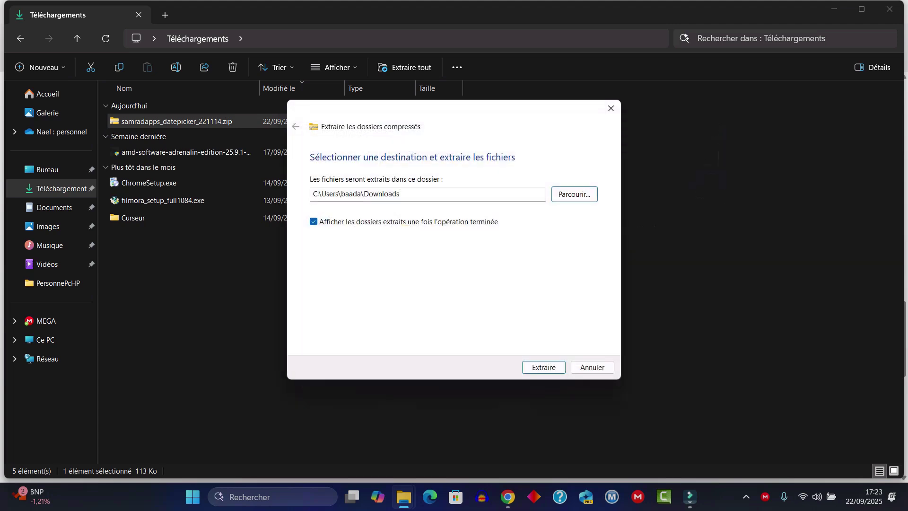
key("Return")
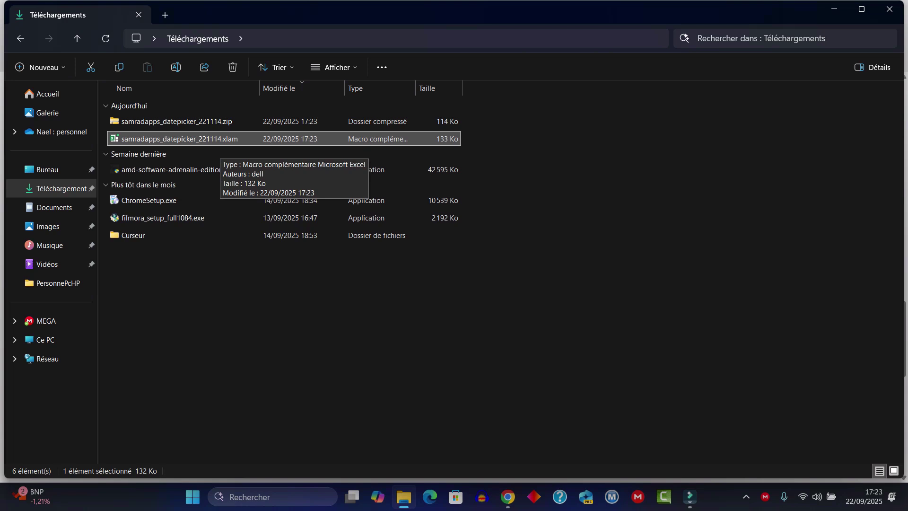
left_click(193, 496)
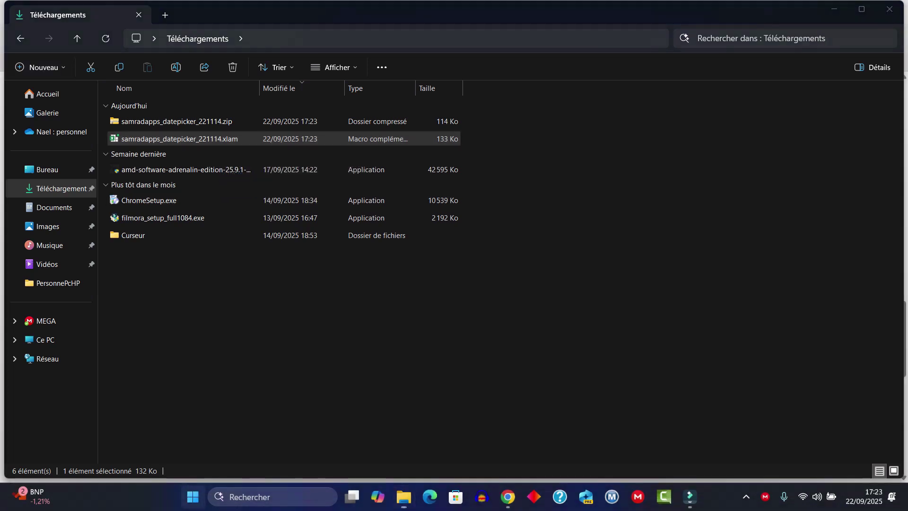
Step: Launch Excel and open the Compléments add-ins manager from Options
left_click(424, 148)
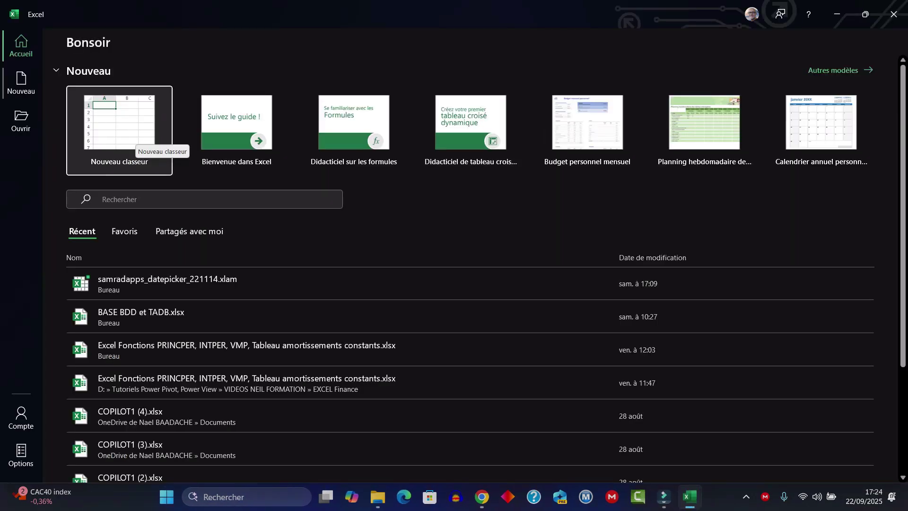
left_click(21, 454)
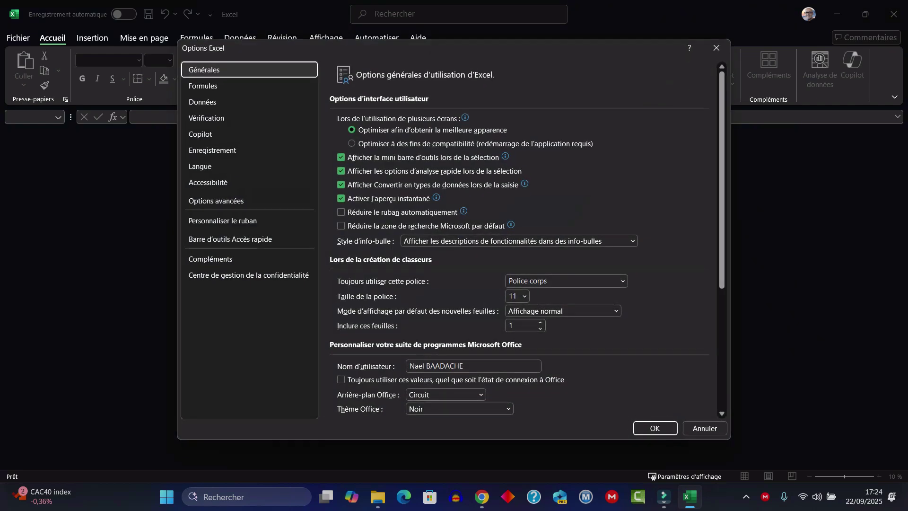
left_click(210, 259)
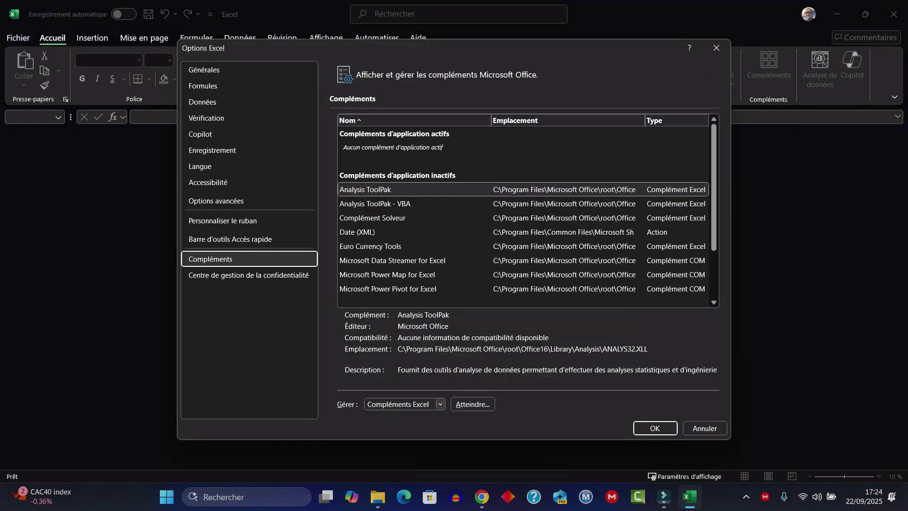
left_click(472, 404)
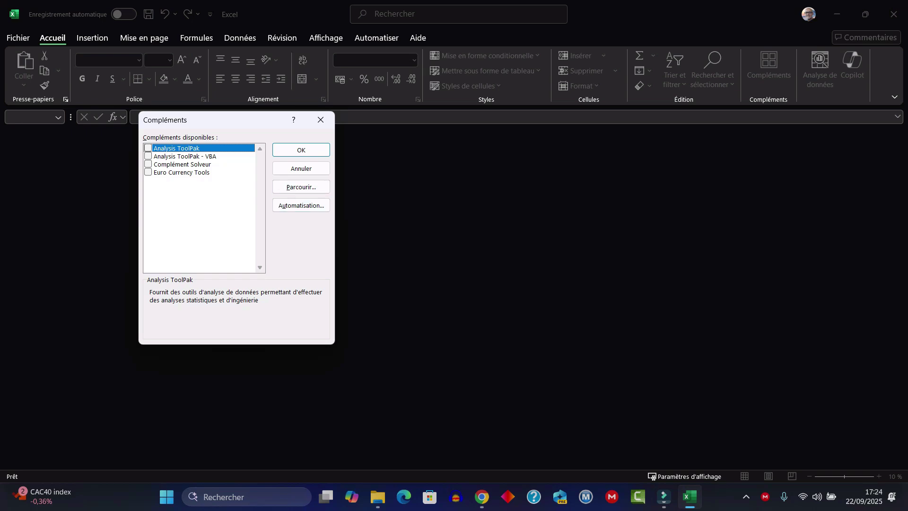
left_click_drag(225, 126, 394, 118)
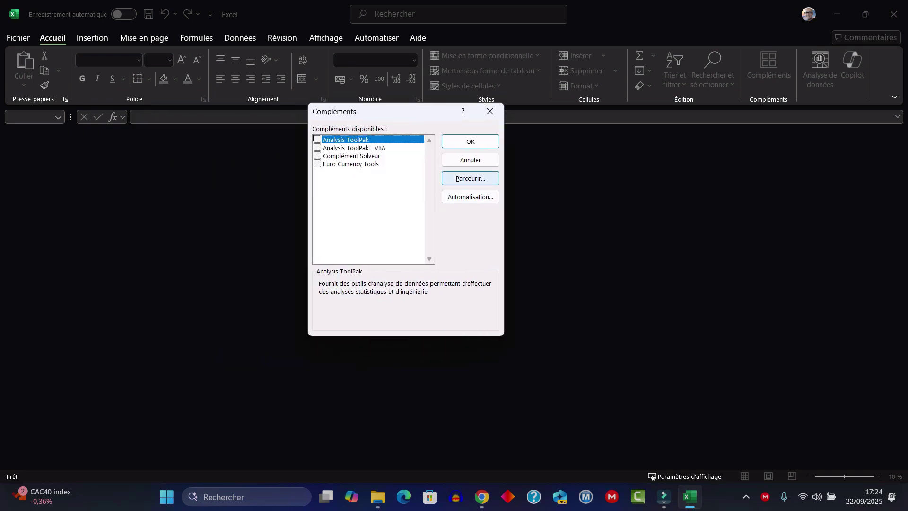
Step: Browse to Téléchargements and add samradapps_datepicker_221114.xlam as a ticked add-in
left_click(470, 178)
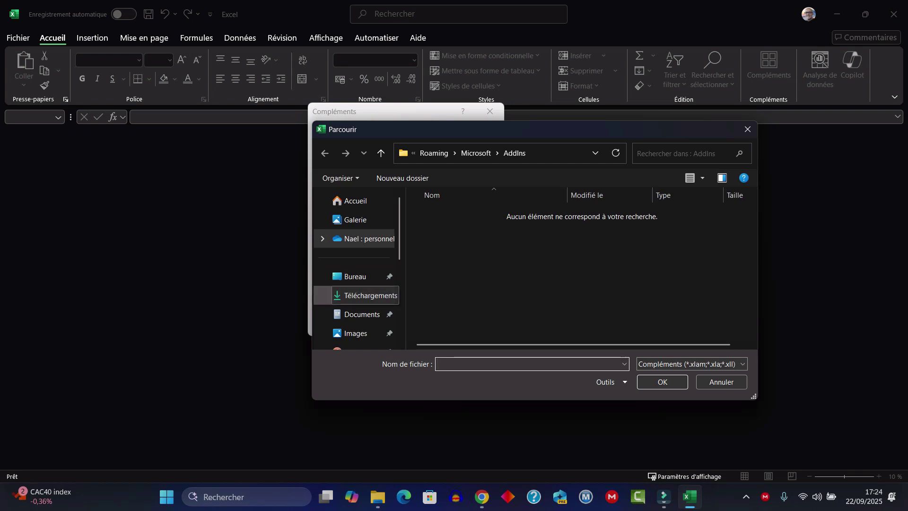
left_click(364, 295)
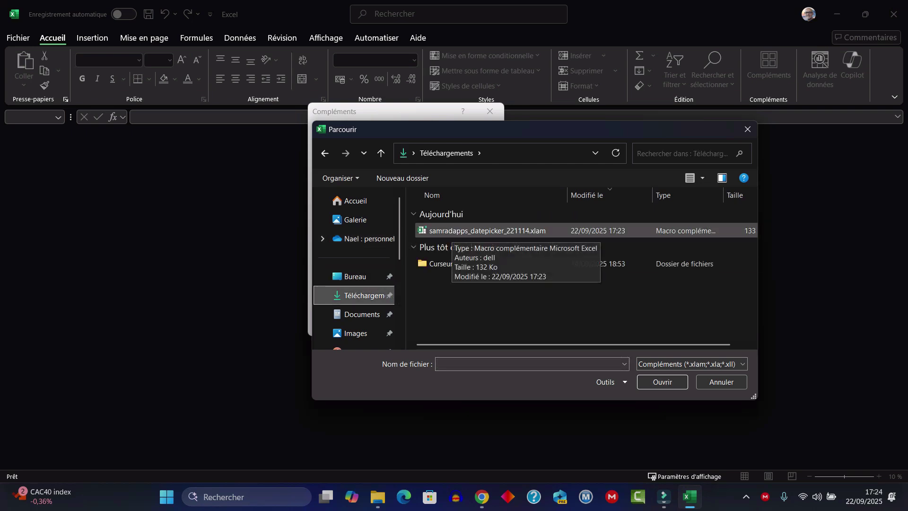
left_click(472, 230)
left_click(662, 381)
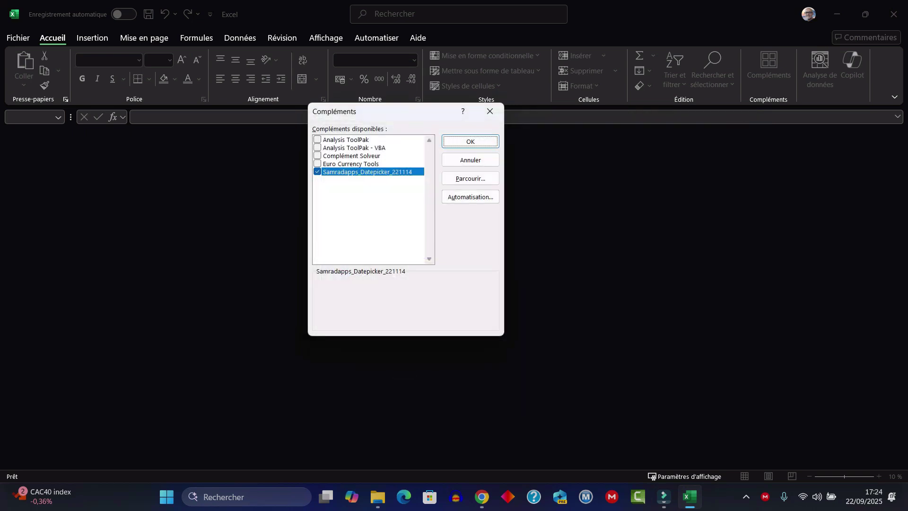
key("Return")
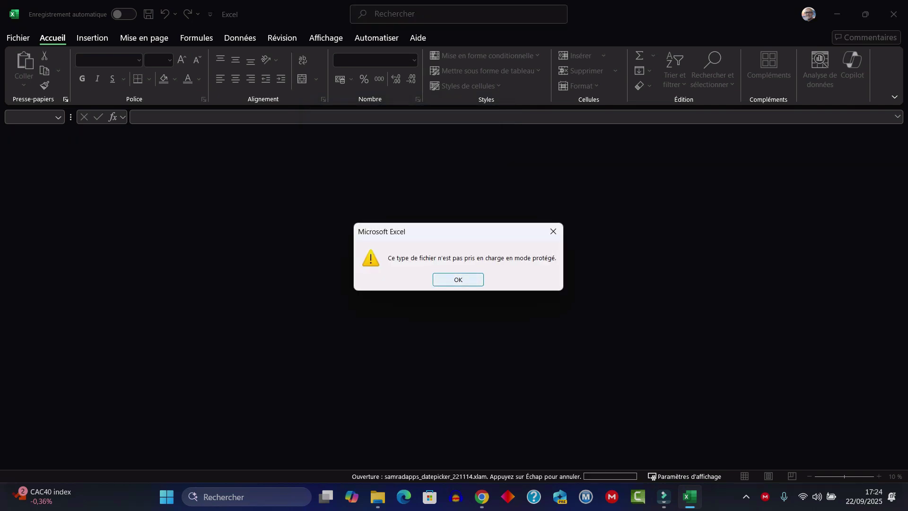
Step: Dismiss the protected-mode warning and file-access error, then close Excel
key("Return")
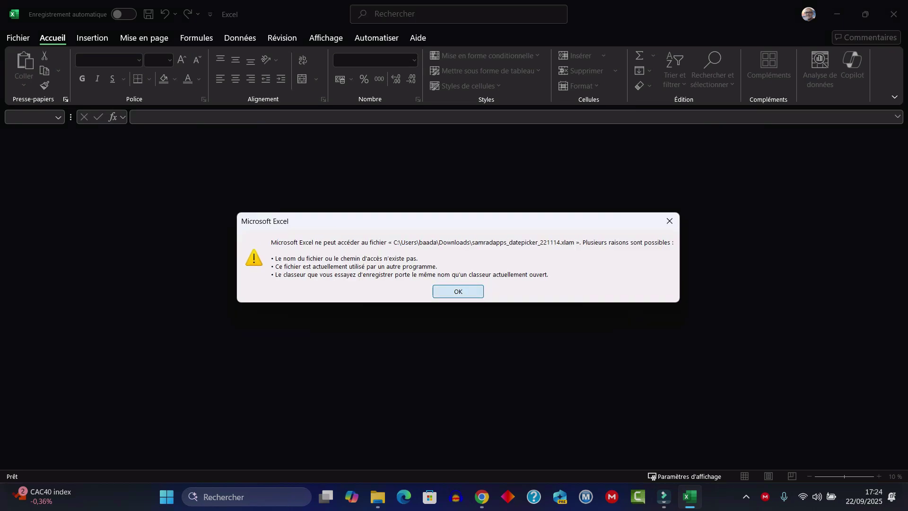
key("Return")
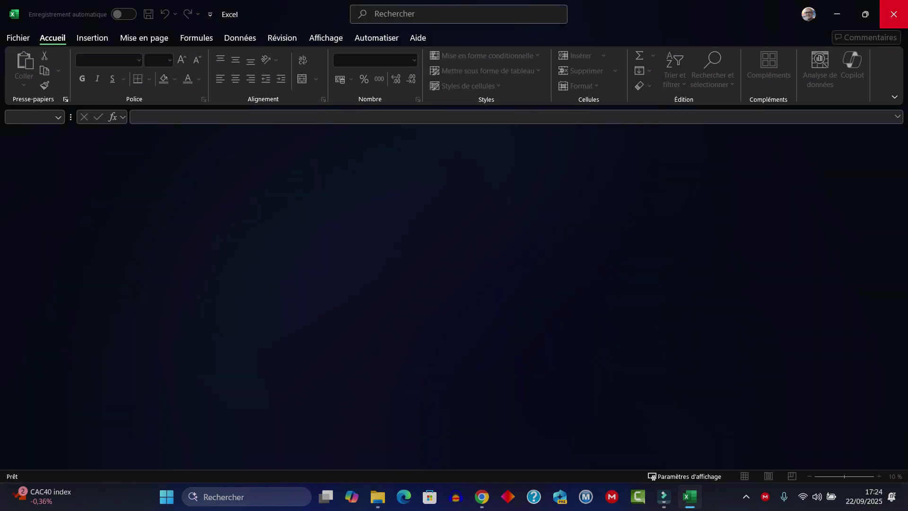
key("alt+F4")
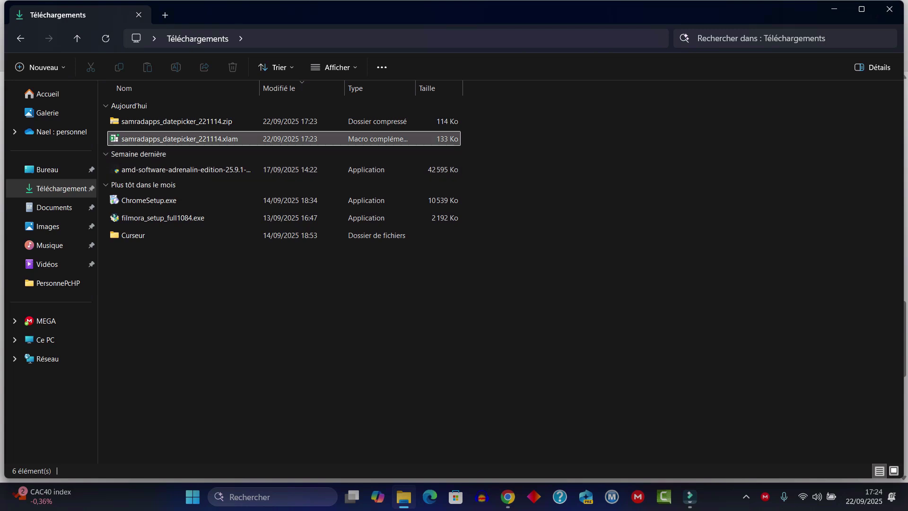
Step: Tick Débloquer in samradapps_datepicker_221114.xlam's Propriétés and apply it
left_click(152, 139)
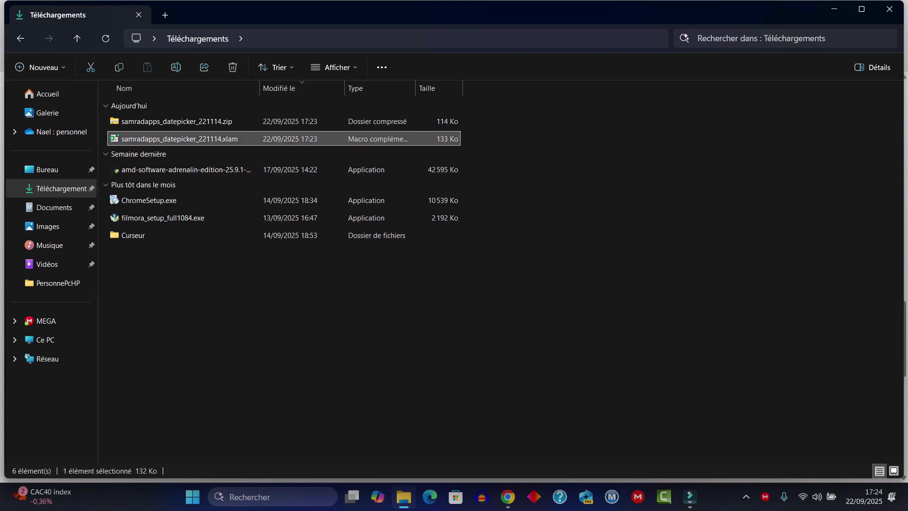
right_click(157, 138)
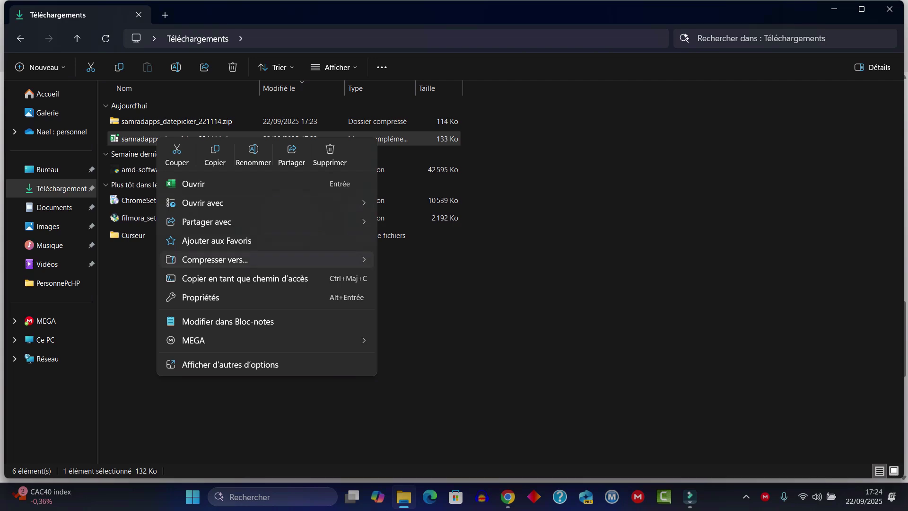
left_click(200, 297)
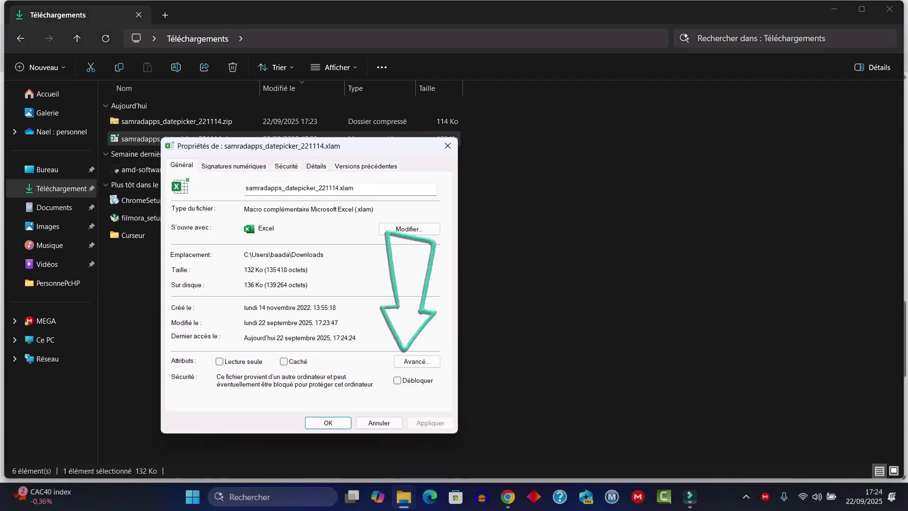
left_click(397, 380)
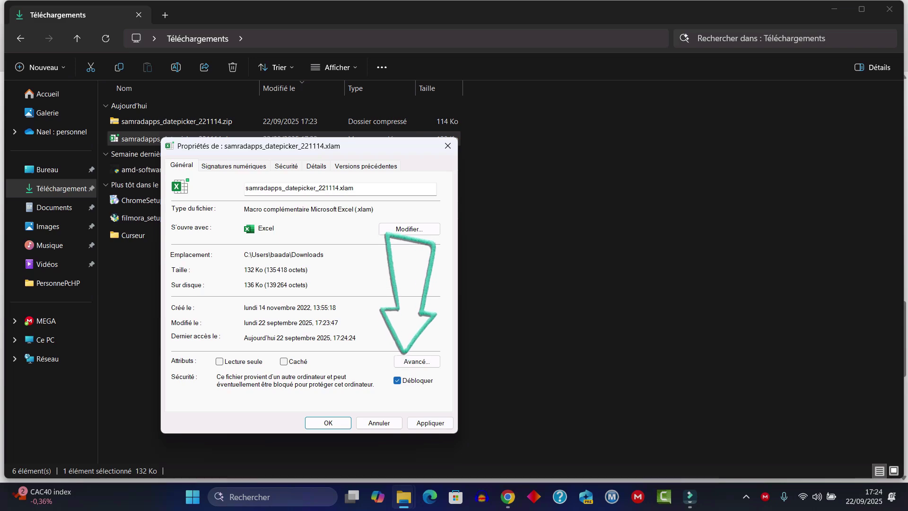
left_click(429, 423)
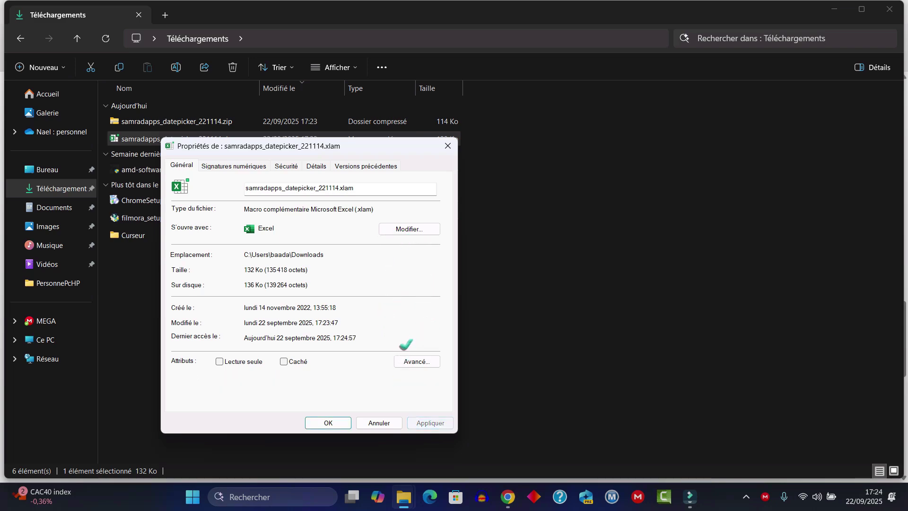
key("Return")
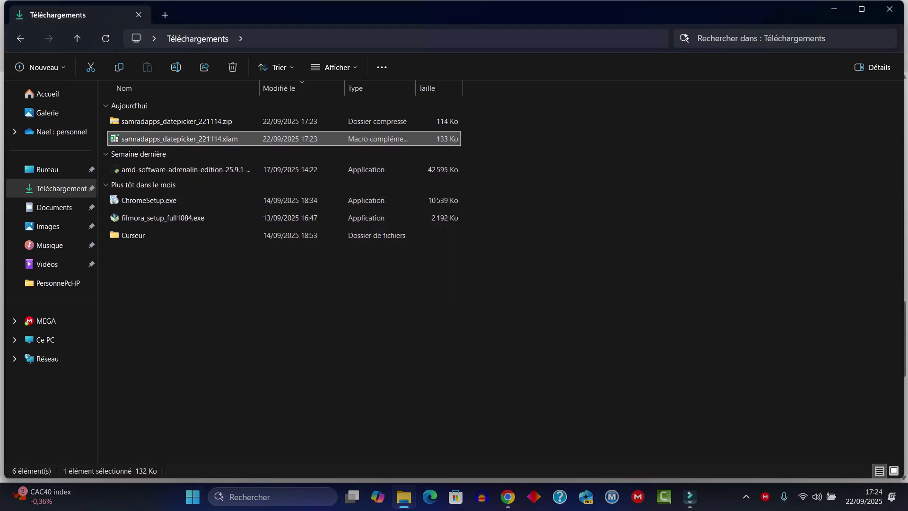
Step: Relaunch Excel and tick Samradapps_Datepicker_221114 in the Compléments add-ins manager
key("alt+Tab")
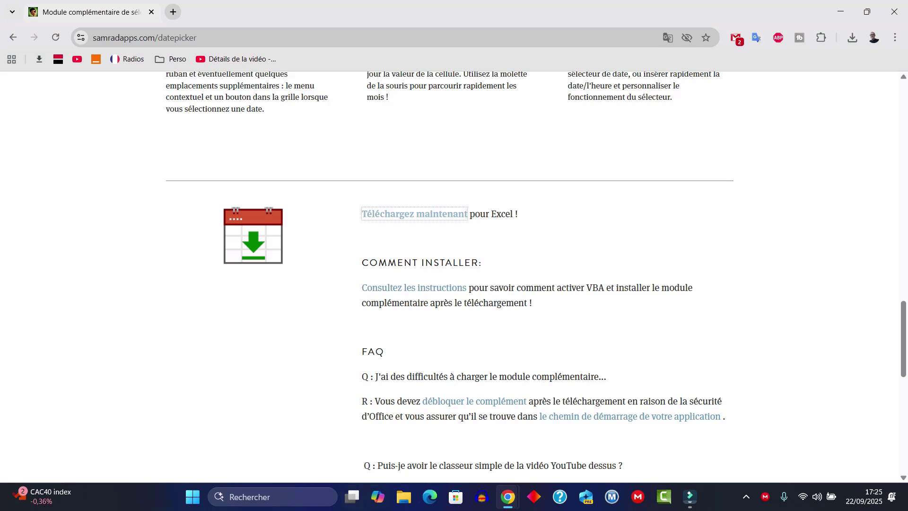
key("super")
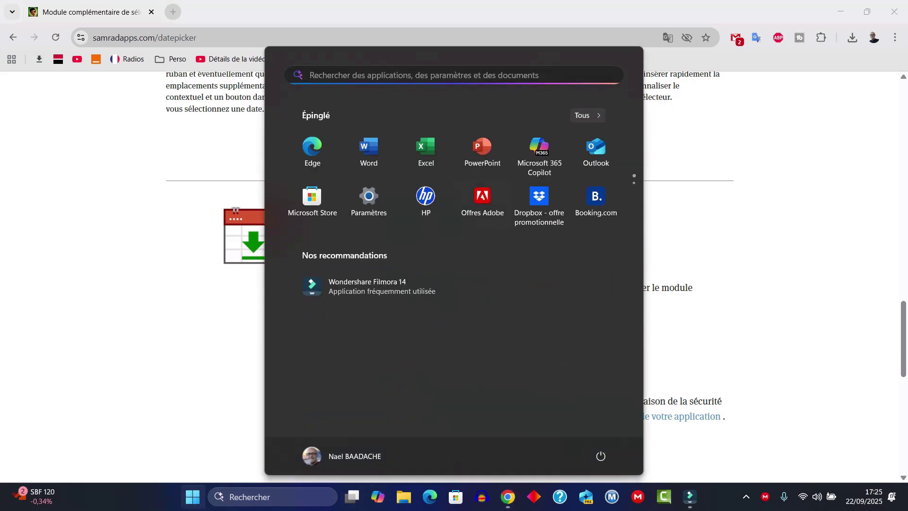
left_click(427, 150)
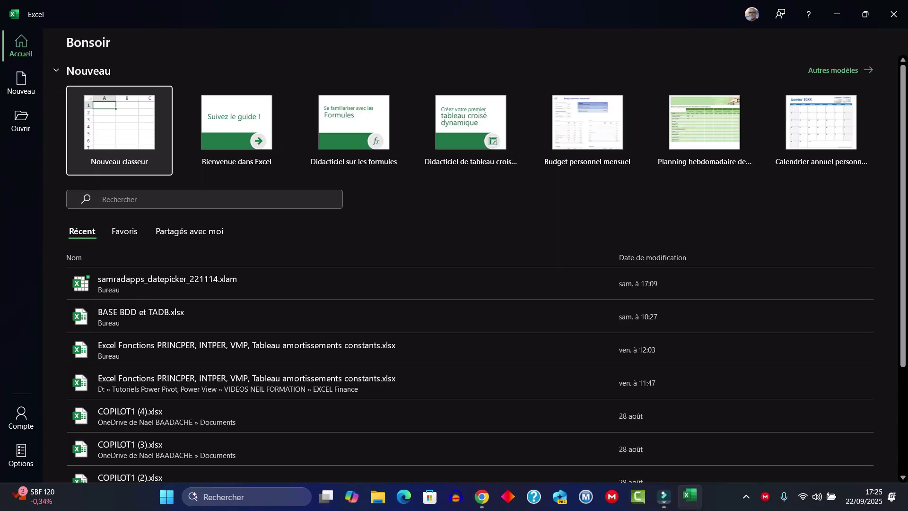
left_click(21, 454)
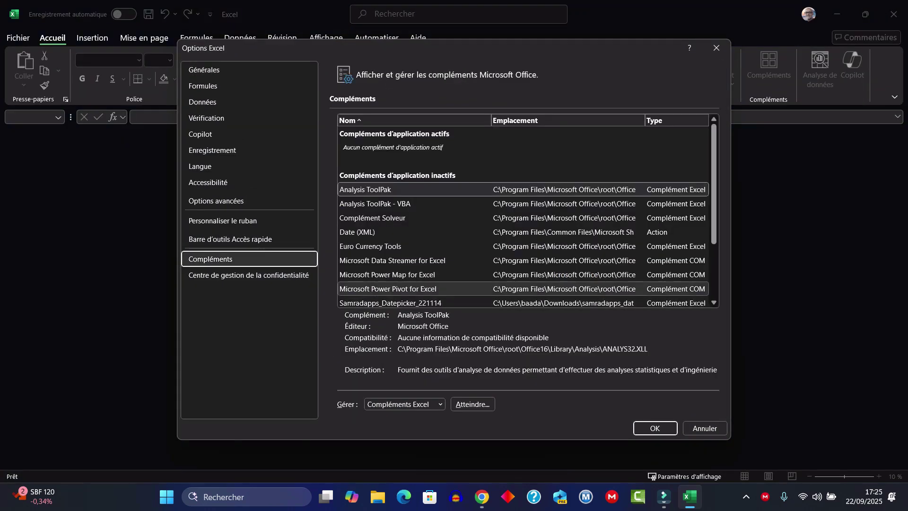
left_click(472, 403)
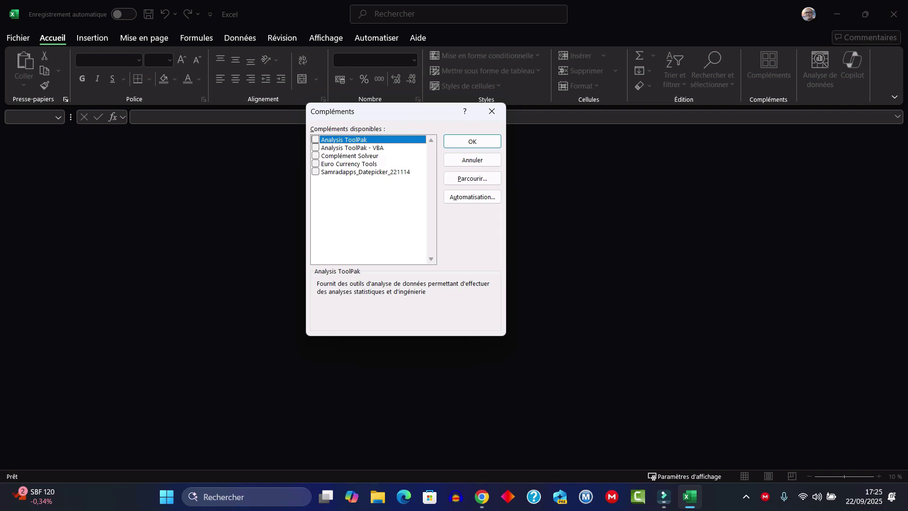
left_click(315, 171)
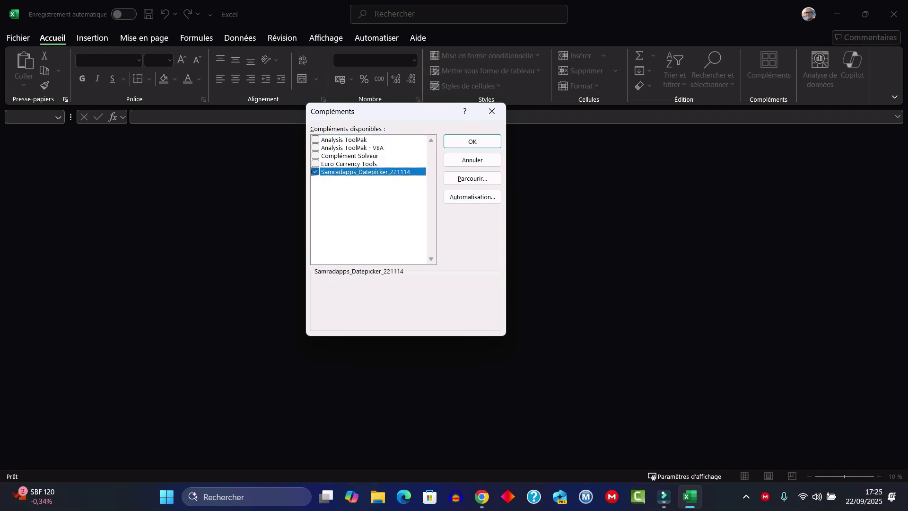
left_click(472, 141)
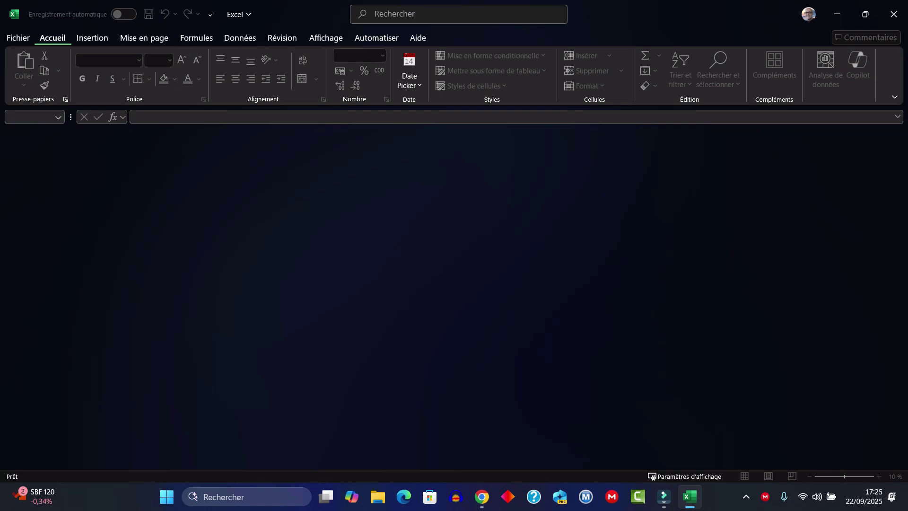
Step: Create a new blank workbook, Classeur1, and select cell C4
left_click(18, 38)
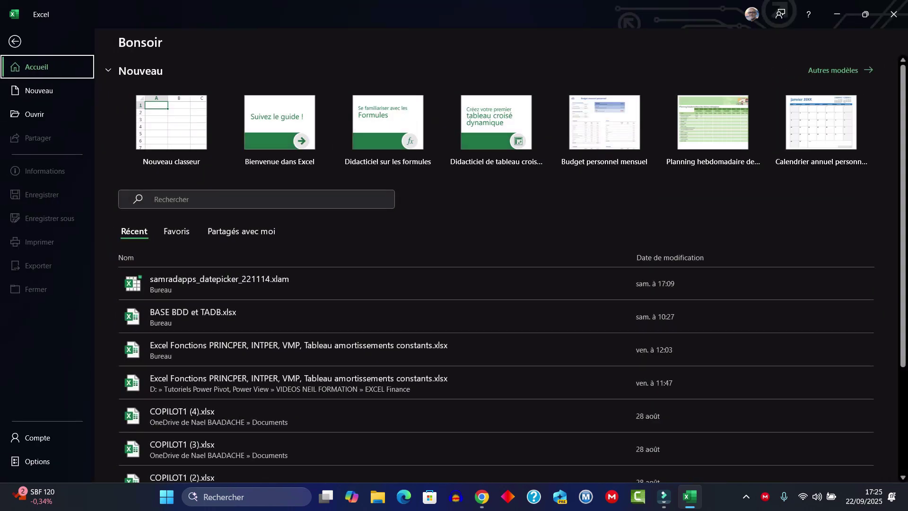
left_click(171, 123)
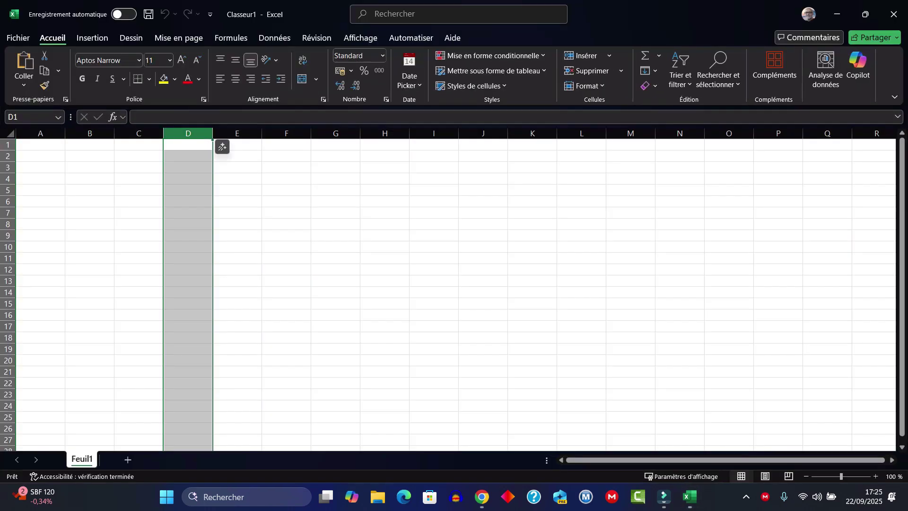
left_click(139, 212)
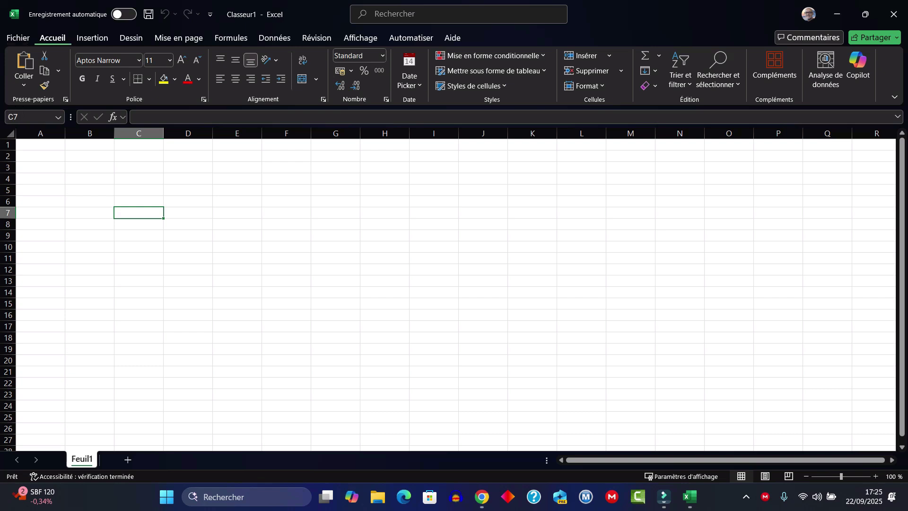
left_click_drag(414, 133, 410, 119)
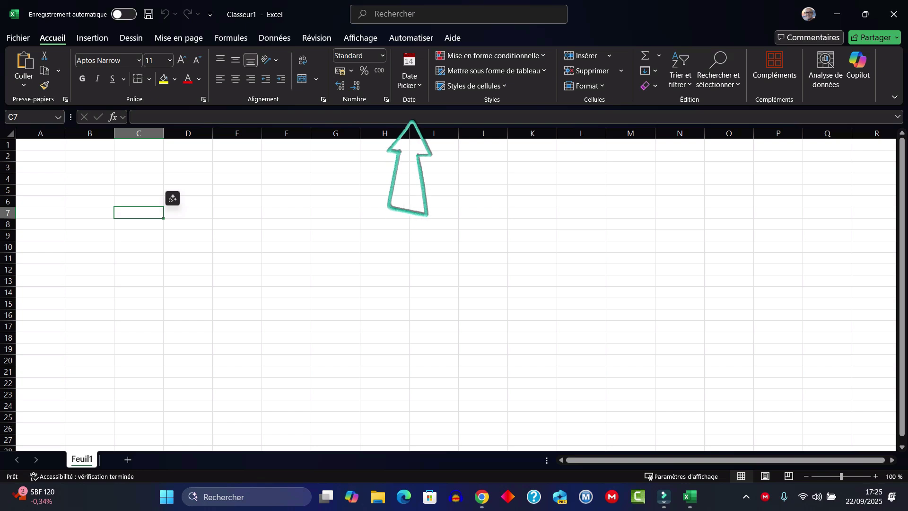
left_click(139, 179)
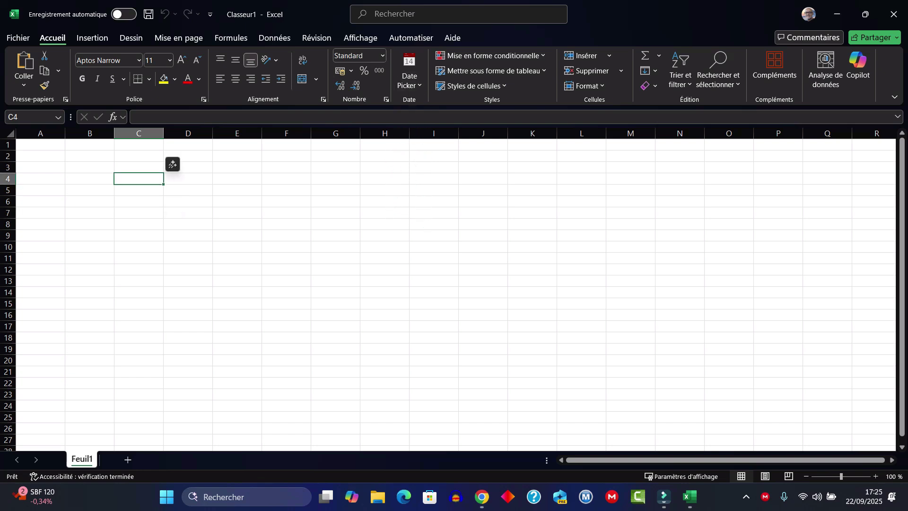
Step: Pick 25/09/2025 for C4 from the Date Picker pop-up calendar
right_click(141, 178)
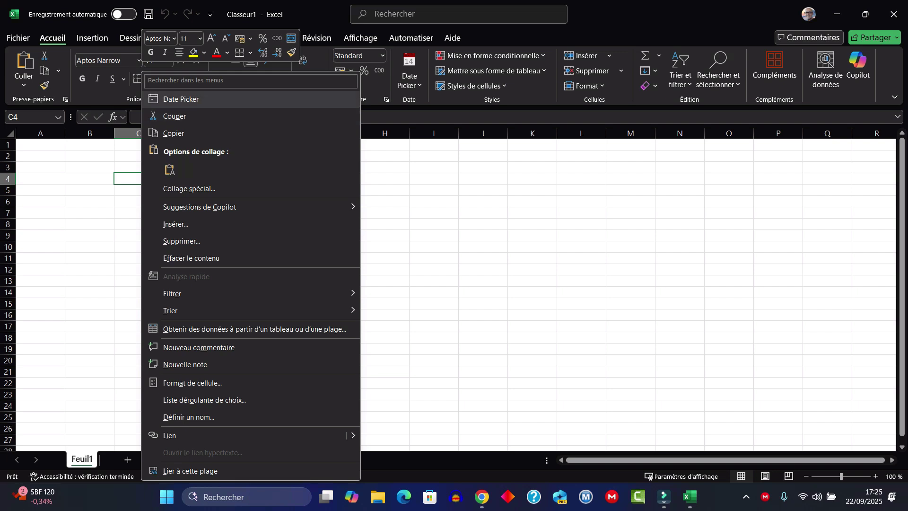
key("Escape")
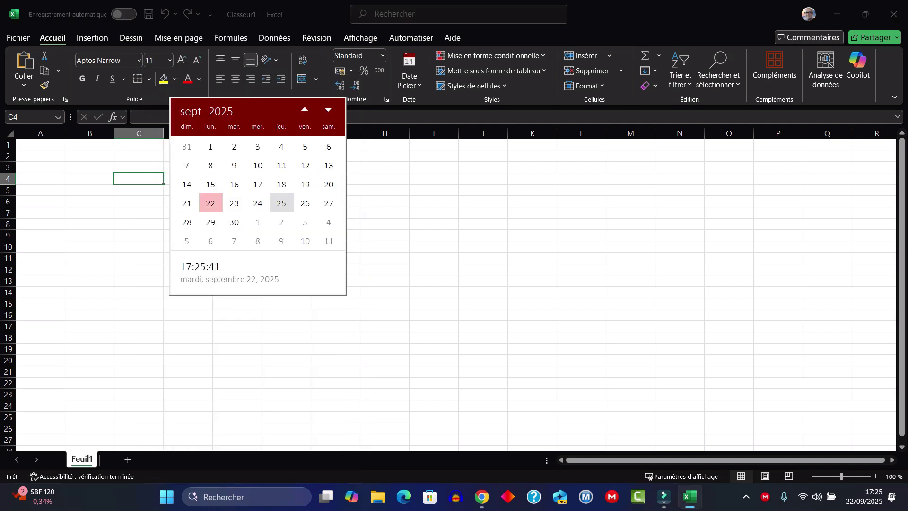
left_click(282, 203)
Step: Select C5 and try the calendar beside it, then select cell F4
left_click(139, 190)
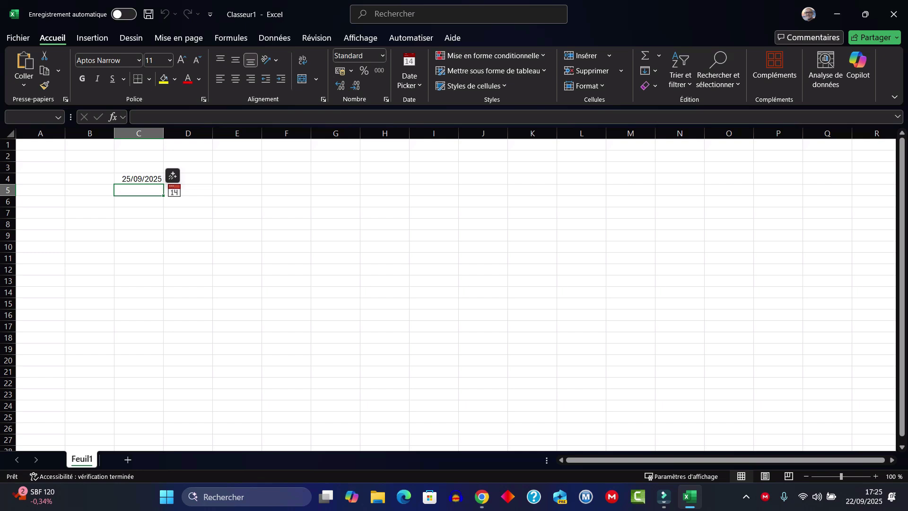
left_click(139, 201)
left_click(138, 189)
left_click(174, 190)
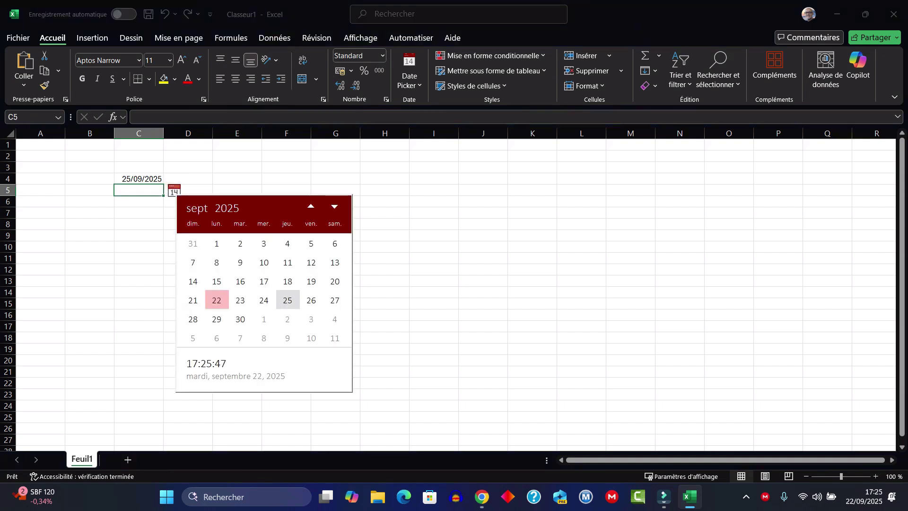
left_click(286, 178)
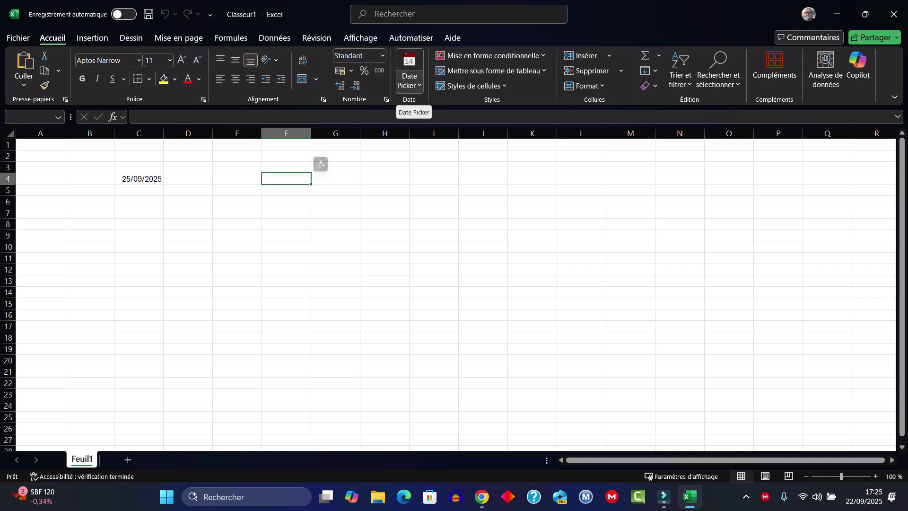
Step: Insert 22/09/2025 into F4 via the Date Picker quick-insert menu, then move to F5
left_click(409, 78)
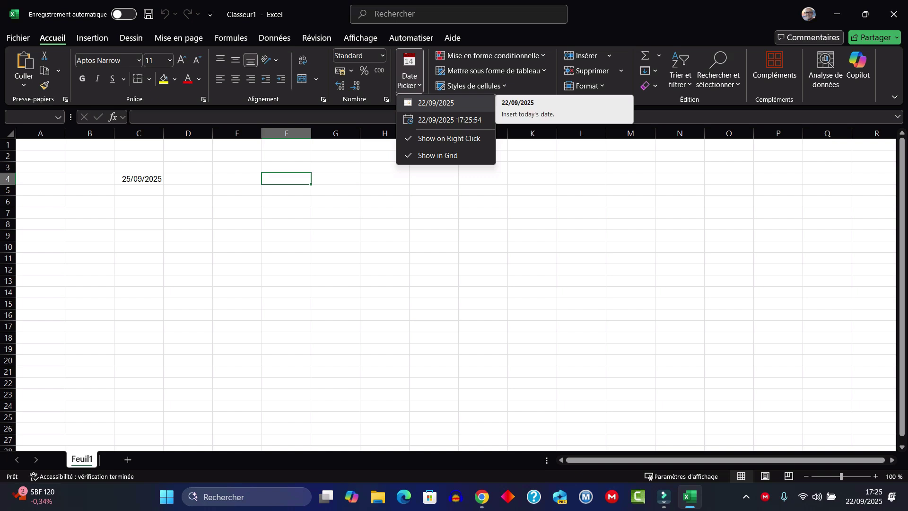
left_click(436, 103)
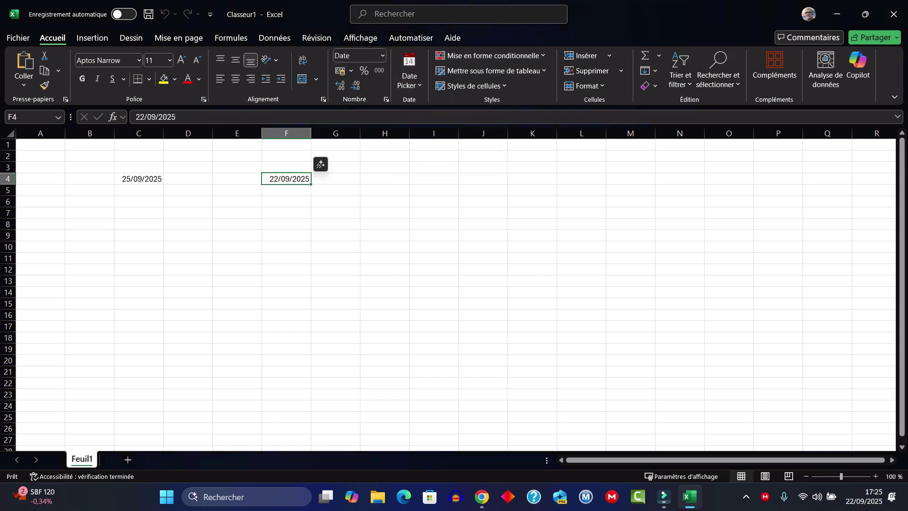
key("Tab")
key("Return")
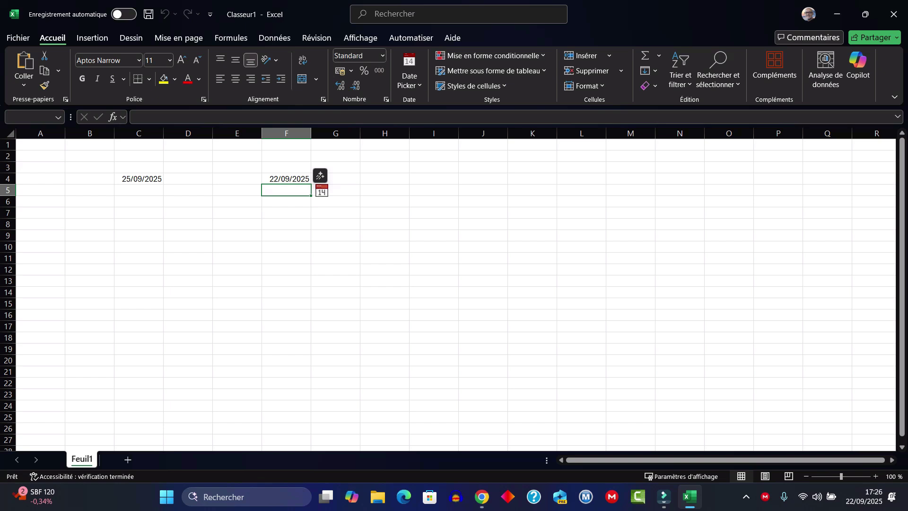
left_click(321, 191)
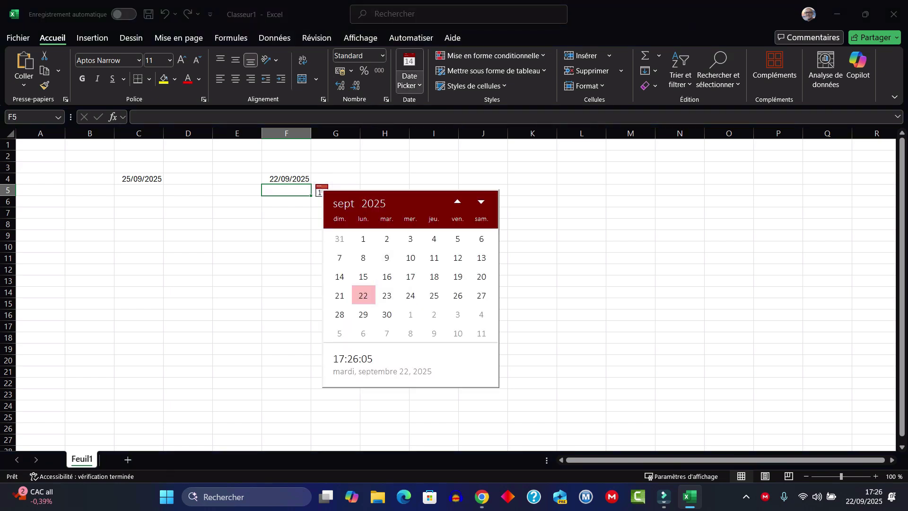
left_click(409, 81)
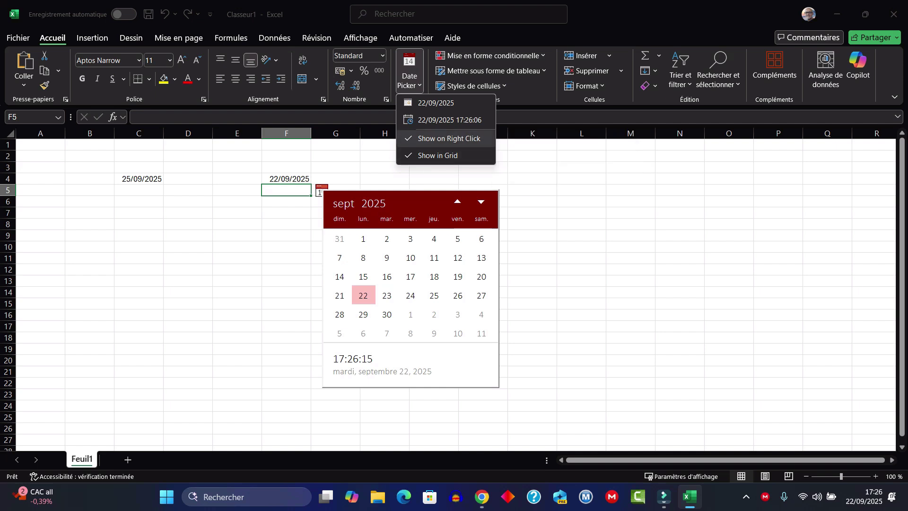
Step: Close the Date Picker ribbon dropdown, keeping the September 2025 calendar open beside F5
key("Escape")
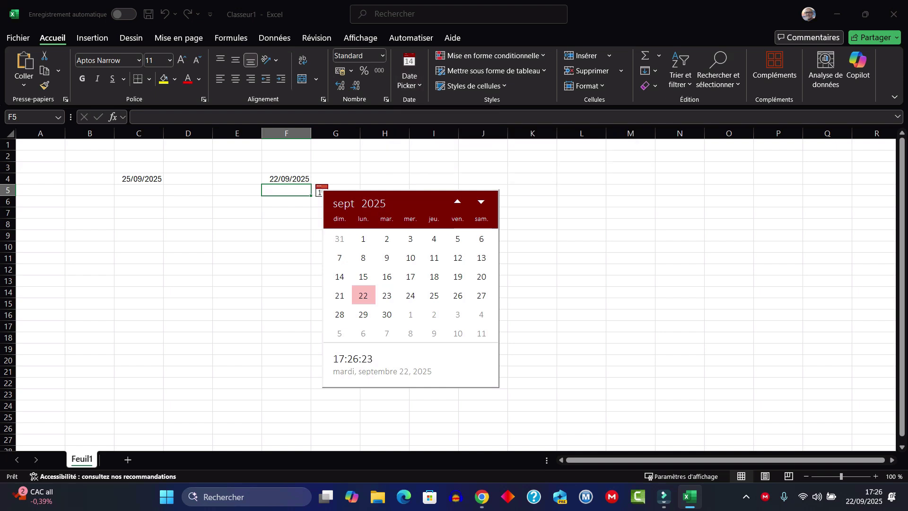